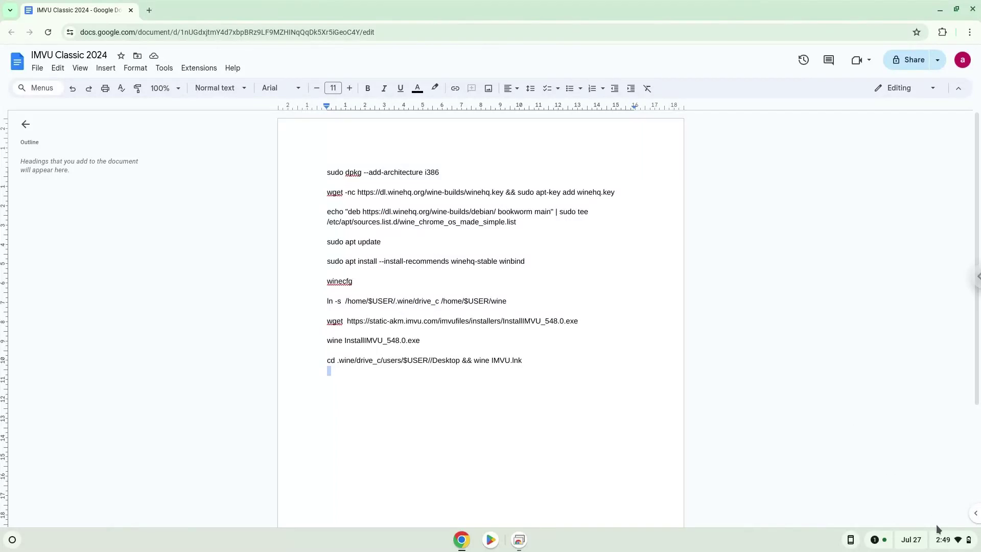
# Install the Linux development environment from Settings' About ChromeOS page, then close the new Linux terminal.
pyautogui.click(943, 542)
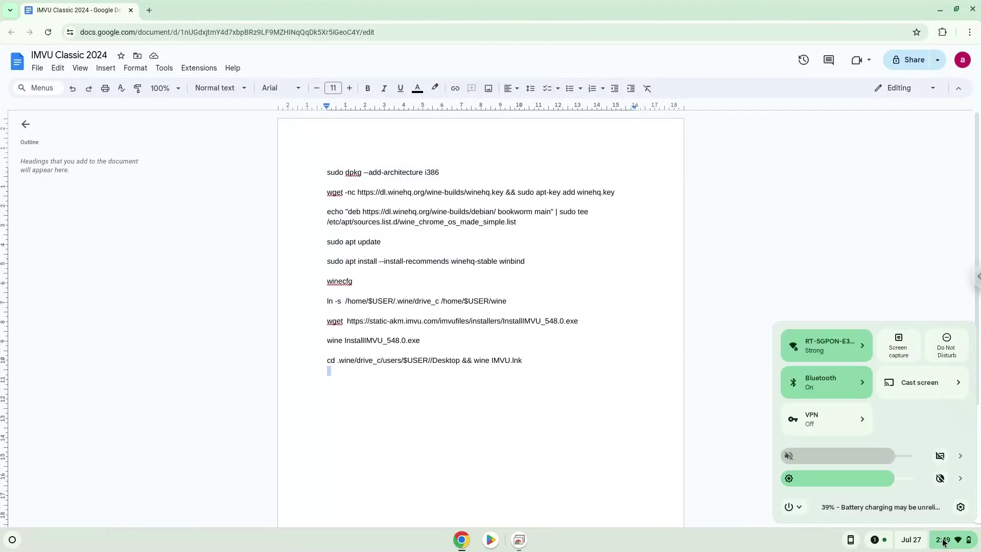
pyautogui.click(960, 507)
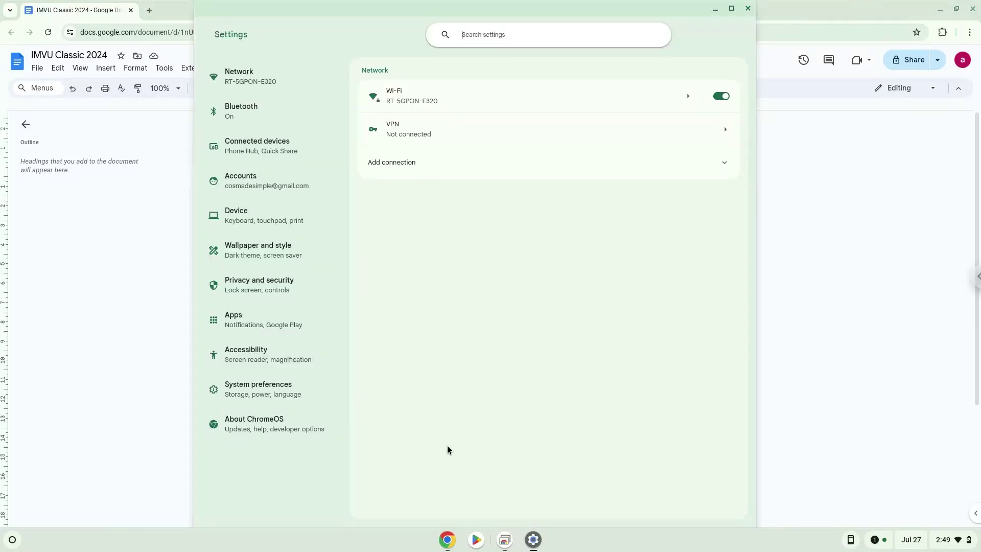
pyautogui.click(309, 432)
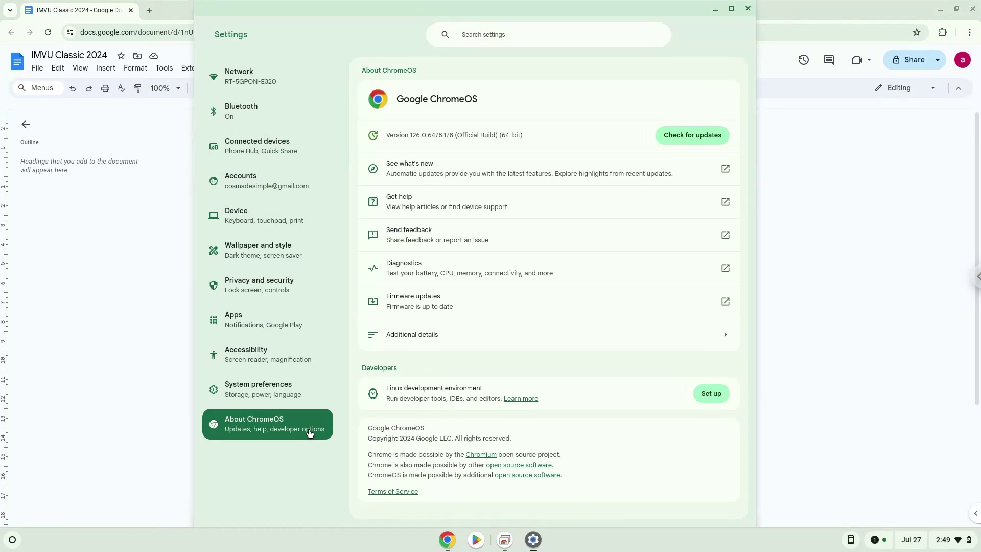
pyautogui.click(707, 396)
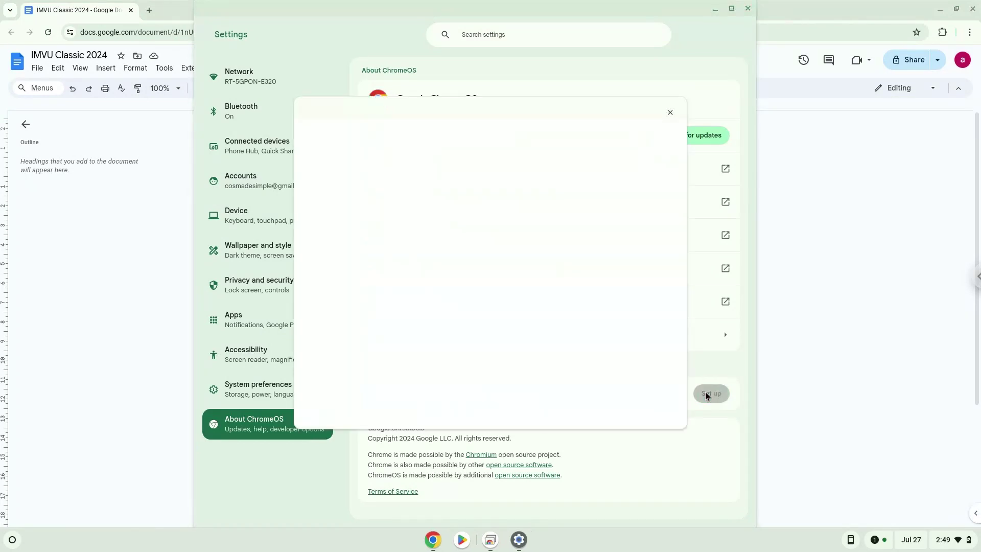
pyautogui.click(645, 404)
pyautogui.click(645, 404)
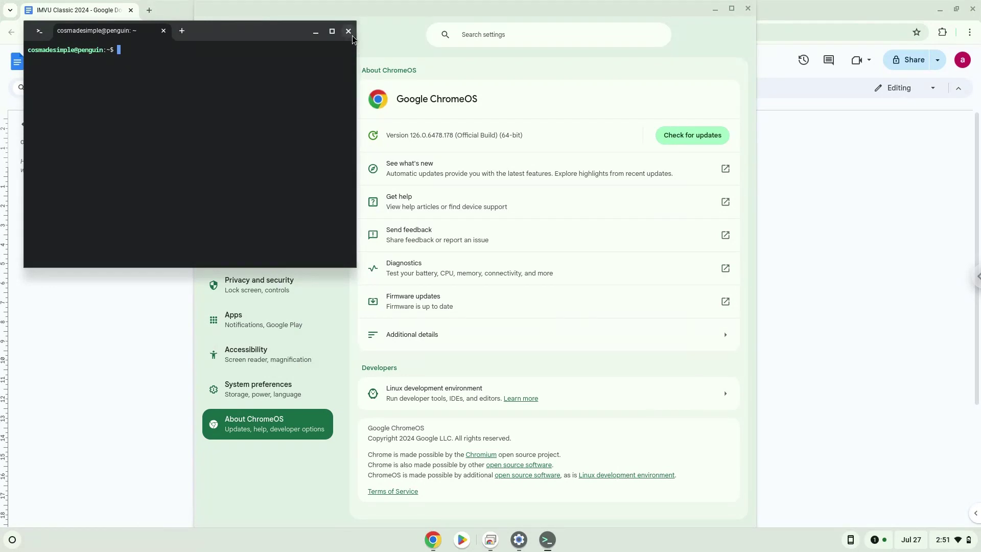
pyautogui.click(348, 31)
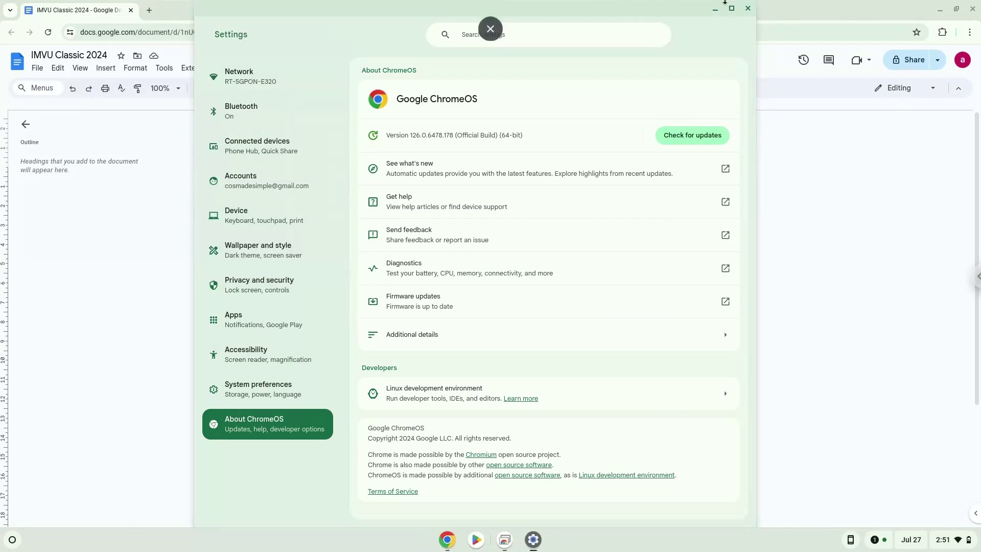
# Close Settings and copy 'sudo dpkg --add-architecture i386' from the command document.
pyautogui.click(747, 9)
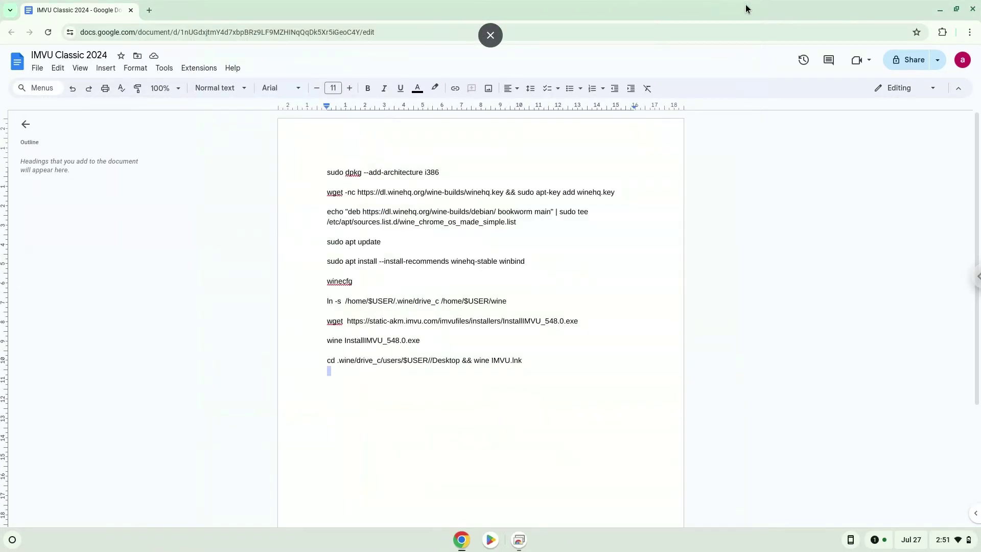
pyautogui.tripleClick(393, 172)
pyautogui.rightClick(394, 174)
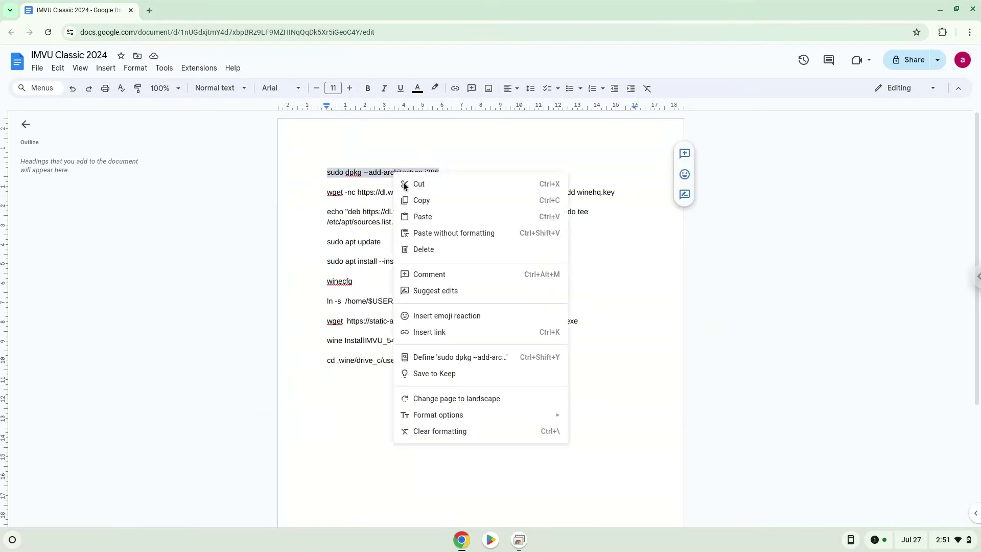
pyautogui.click(418, 202)
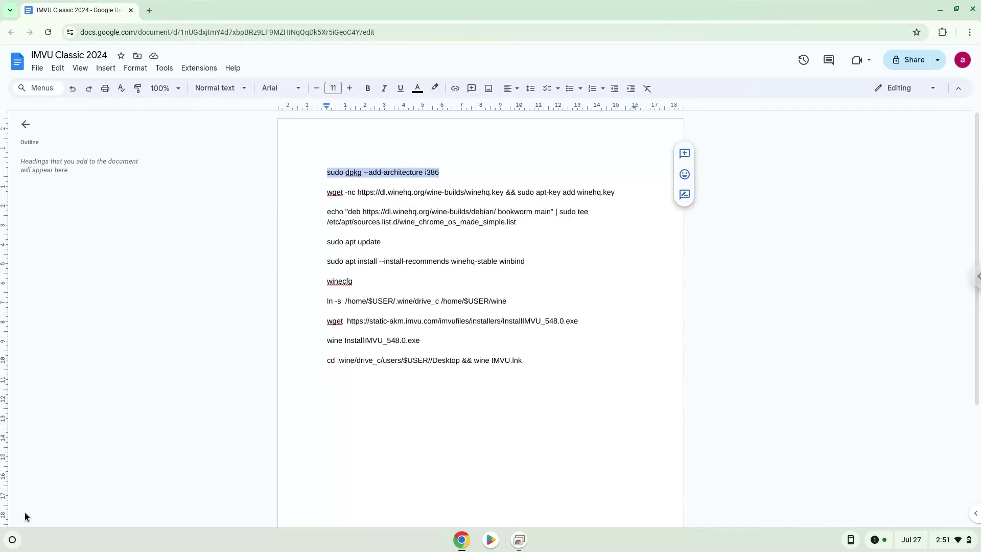
pyautogui.click(12, 539)
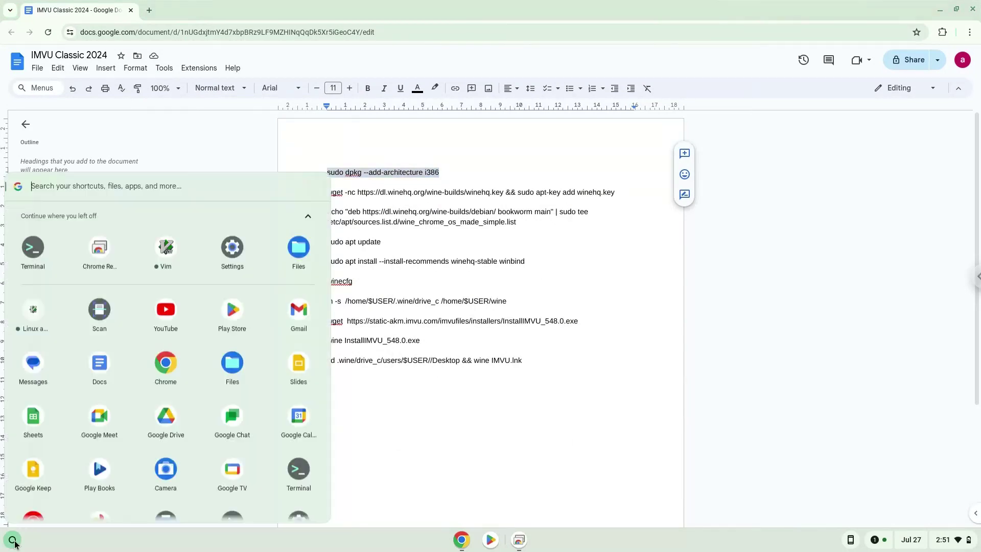
# Launch Terminal maximized and run 'sudo dpkg --add-architecture i386' in the penguin shell.
pyautogui.click(33, 266)
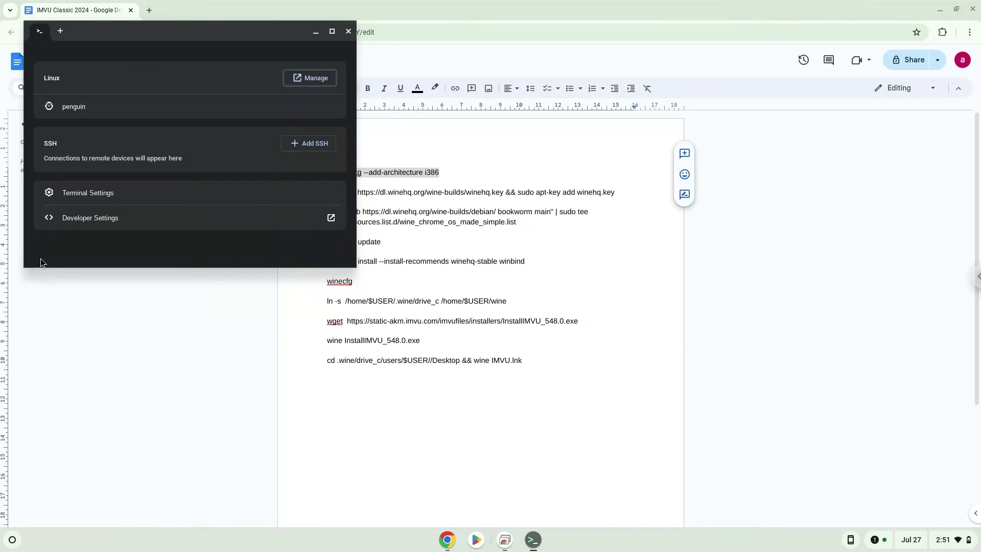
pyautogui.doubleClick(172, 35)
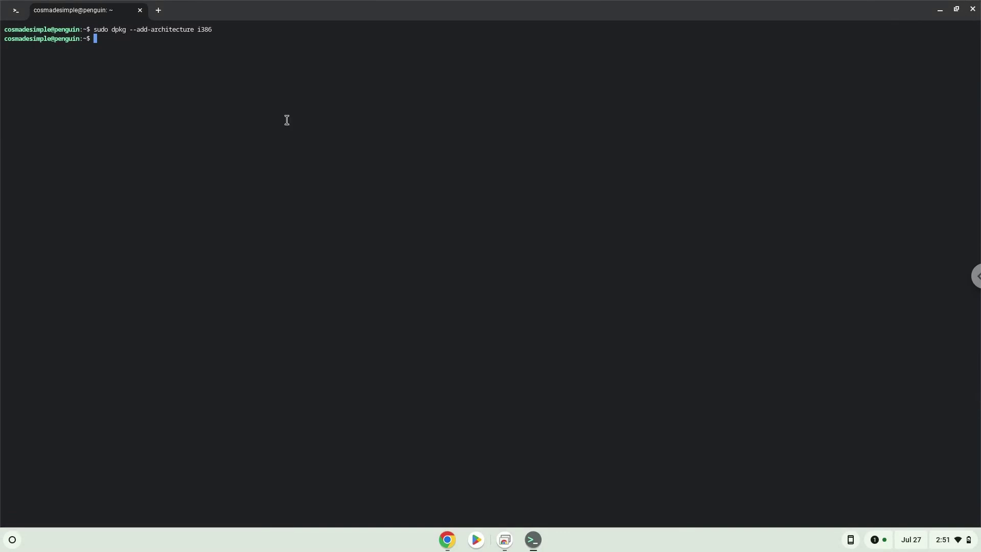
# Copy the wget command from the Doc and run it to download and add the WineHQ key.
pyautogui.click(448, 541)
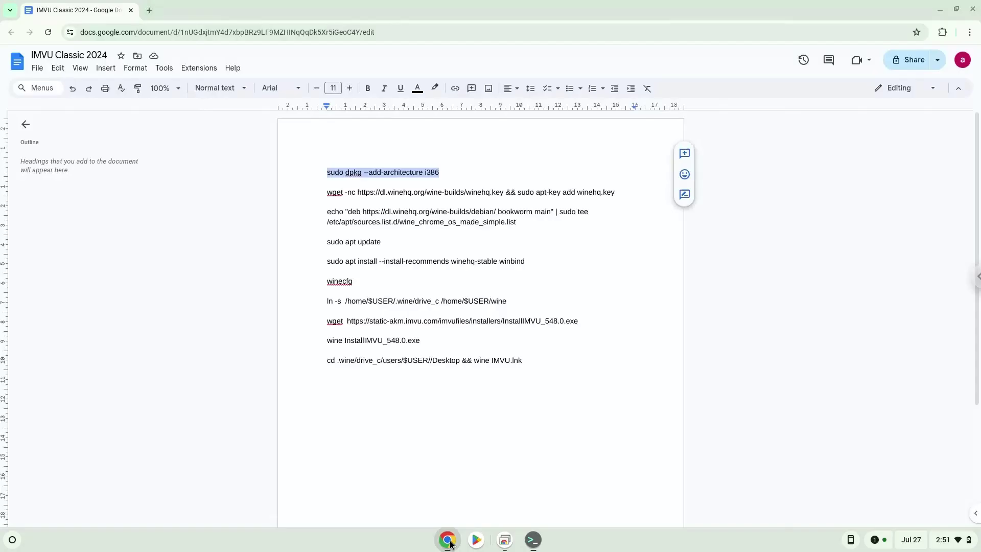
pyautogui.tripleClick(386, 193)
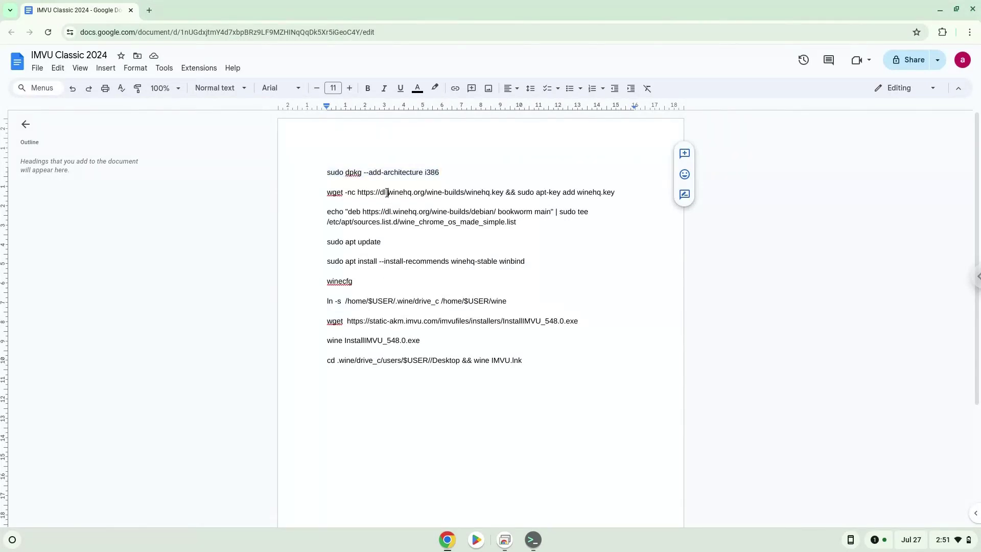
pyautogui.rightClick(387, 192)
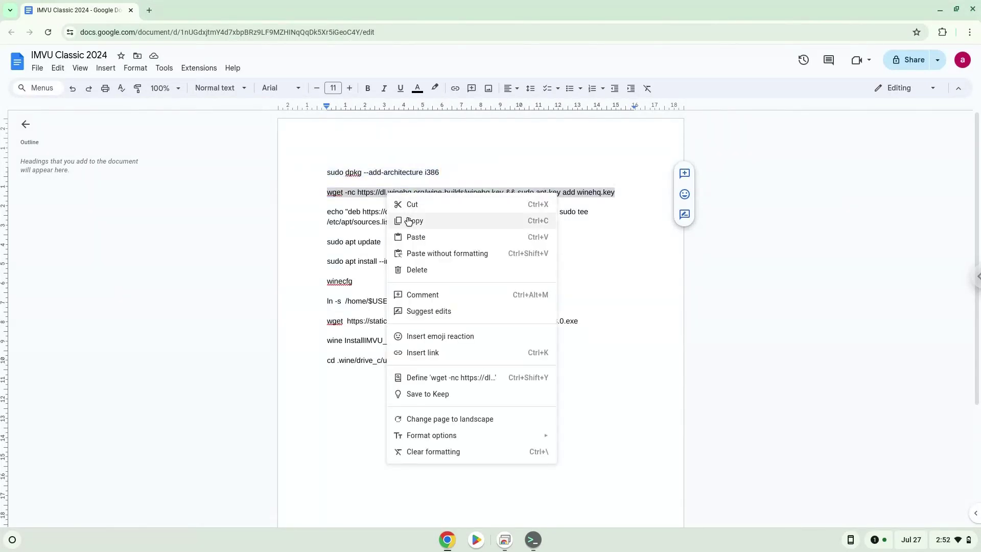
pyautogui.click(409, 220)
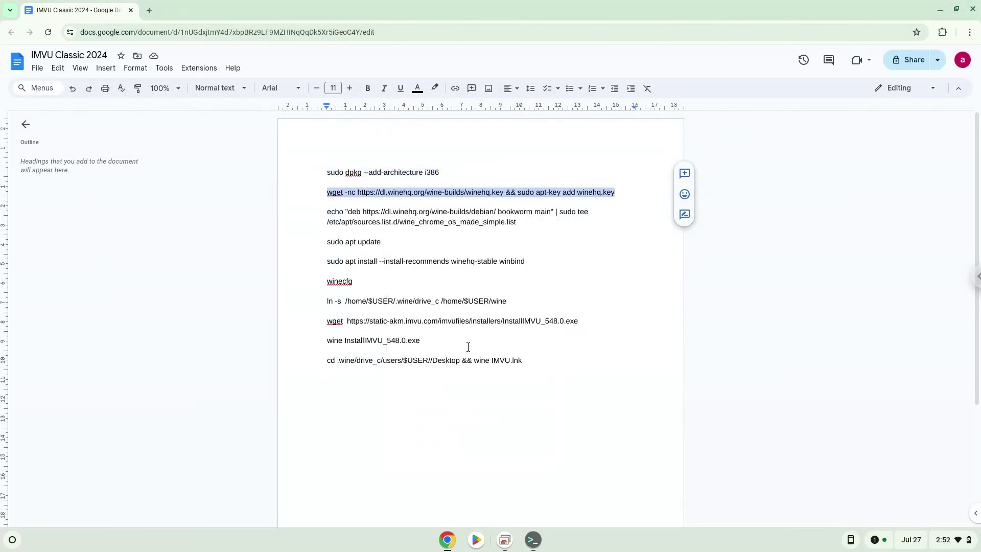
pyautogui.click(530, 541)
pyautogui.hotkey('ctrl', 'shift', 'v')
pyautogui.press('Return')
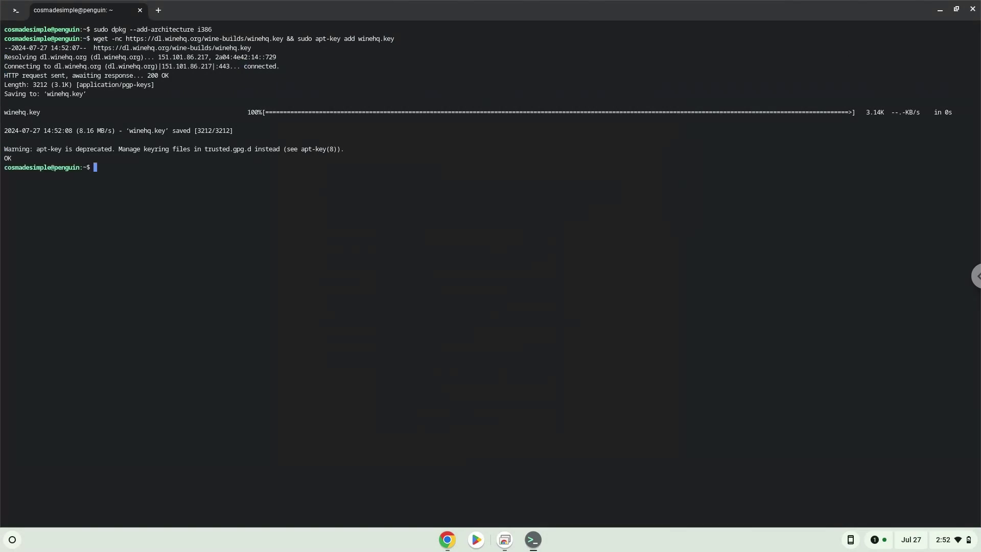
# Run the echo command to write the WineHQ bookworm repository to wine_chrome_os_made_simple.list.
pyautogui.click(440, 540)
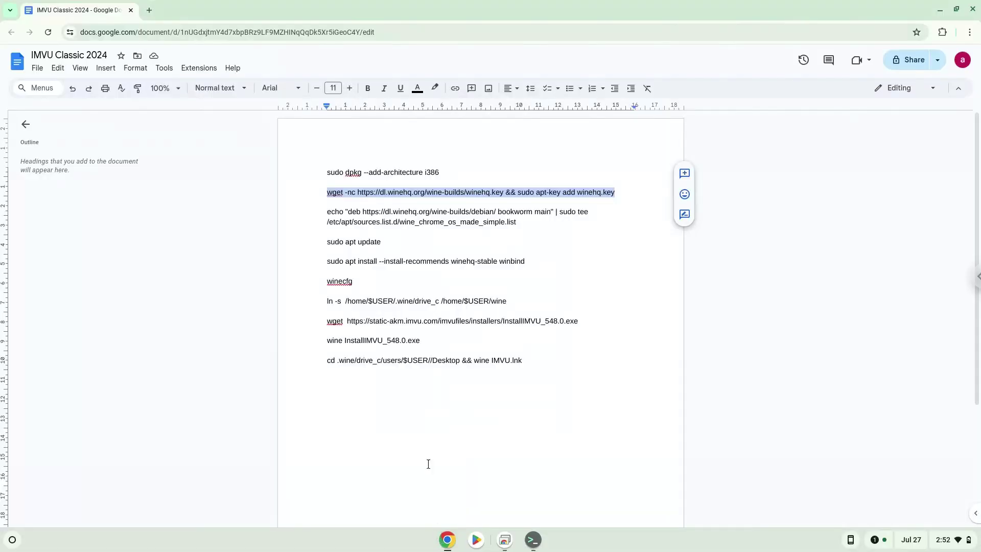
pyautogui.click(405, 206)
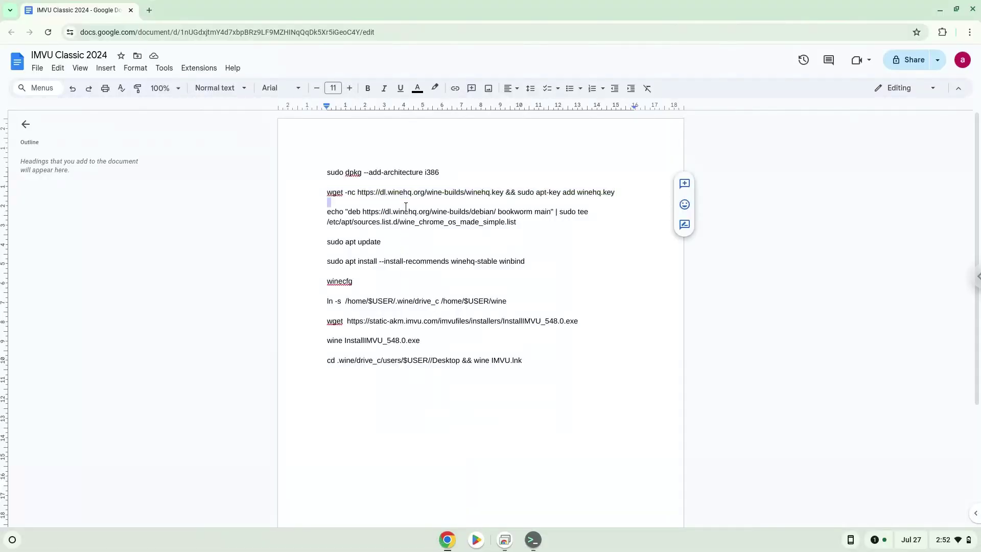
pyautogui.tripleClick(406, 217)
pyautogui.rightClick(405, 218)
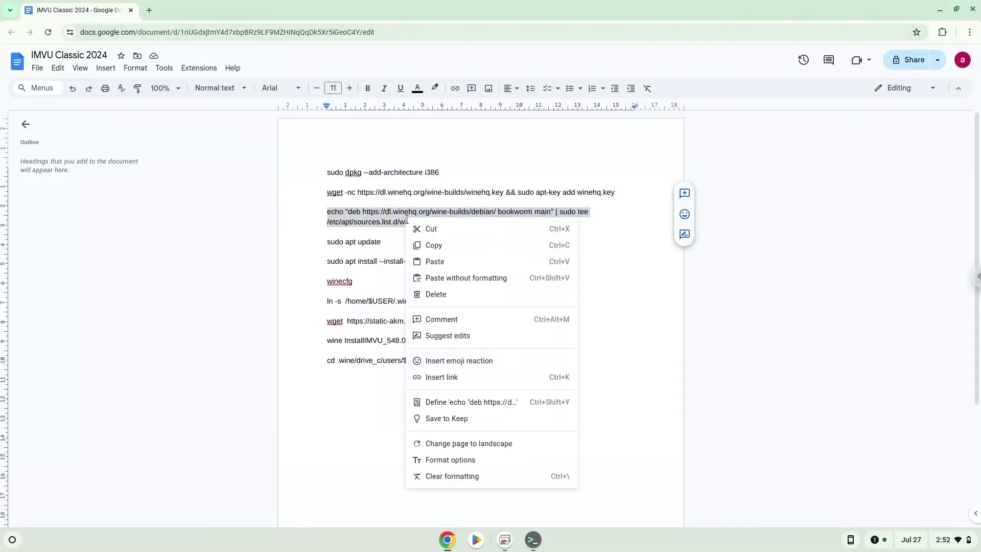
pyautogui.click(431, 243)
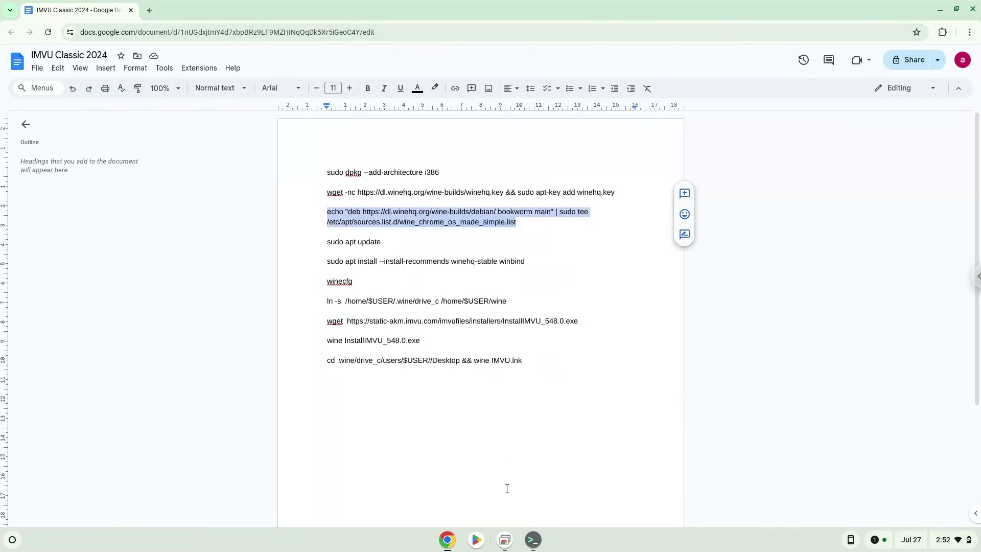
pyautogui.click(533, 539)
pyautogui.hotkey('ctrl', 'shift', 'v')
pyautogui.press('Return')
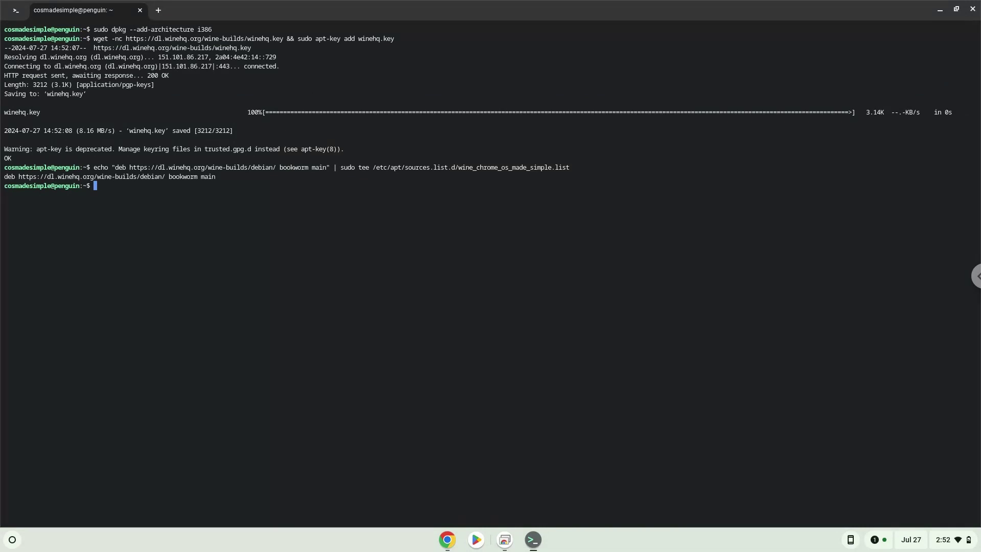
# Copy 'sudo apt update' from the Doc and run it to fetch the WineHQ package lists.
pyautogui.click(447, 539)
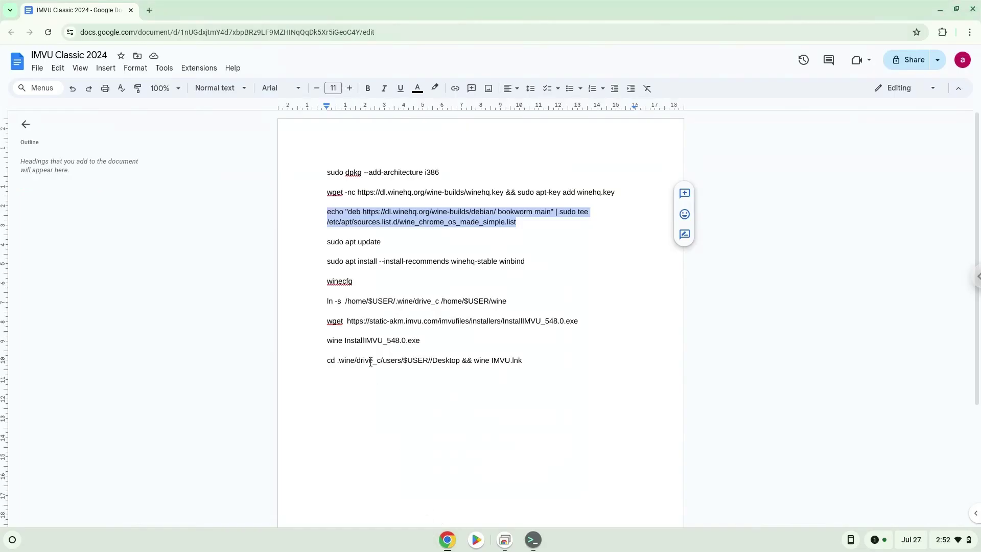
pyautogui.tripleClick(361, 242)
pyautogui.rightClick(361, 244)
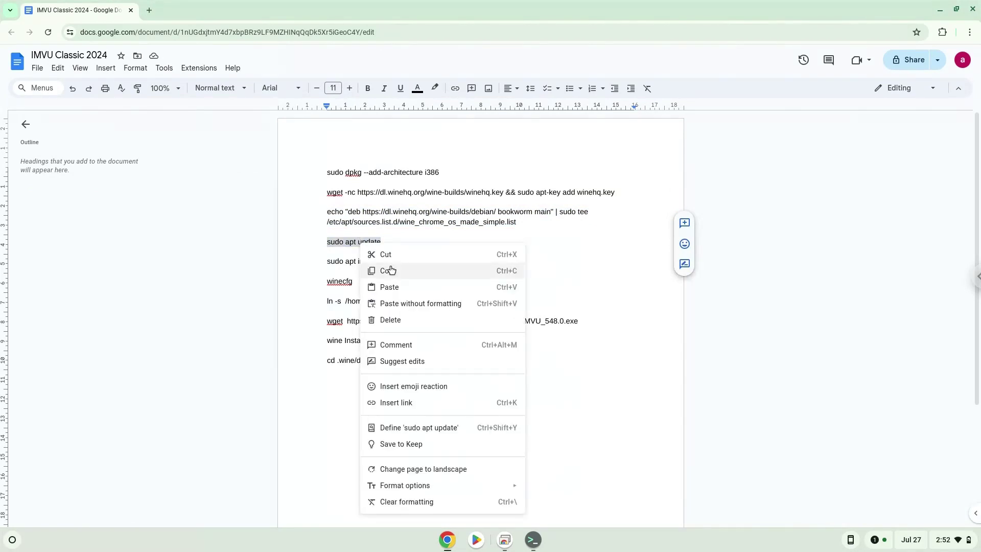
pyautogui.click(389, 271)
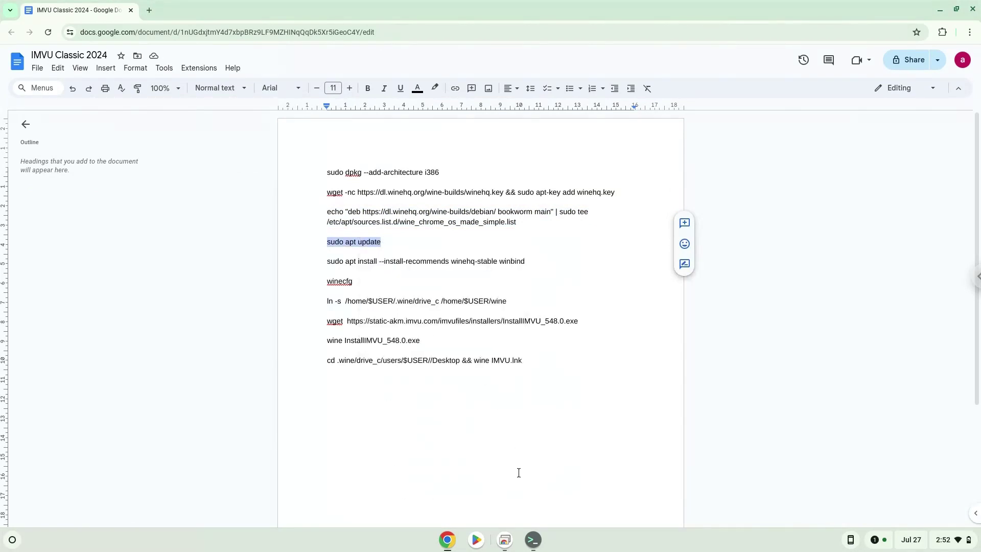
pyautogui.click(532, 539)
pyautogui.rightClick(336, 308)
pyautogui.press('Return')
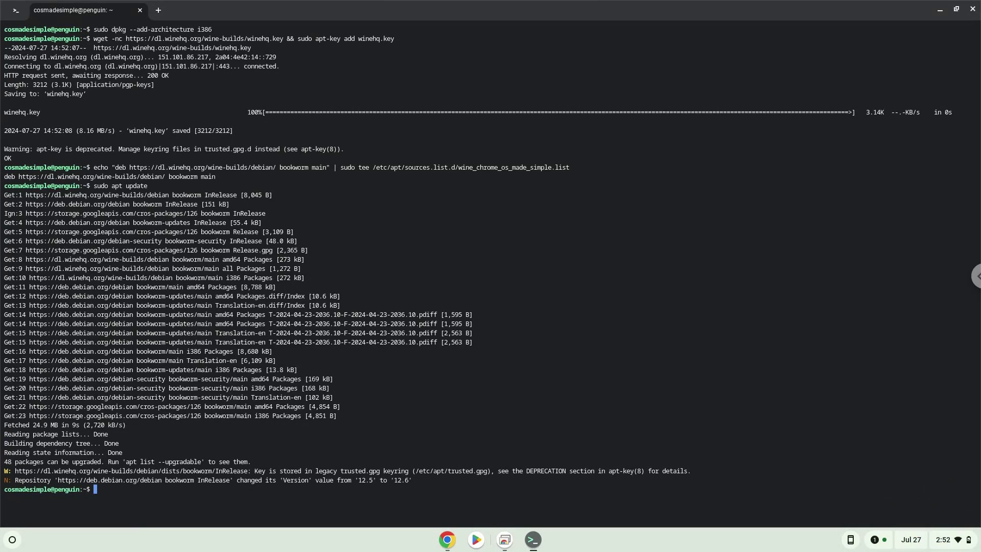
# Run 'sudo apt install --install-recommends winehq-stable winbind' and confirm the installation.
pyautogui.click(445, 541)
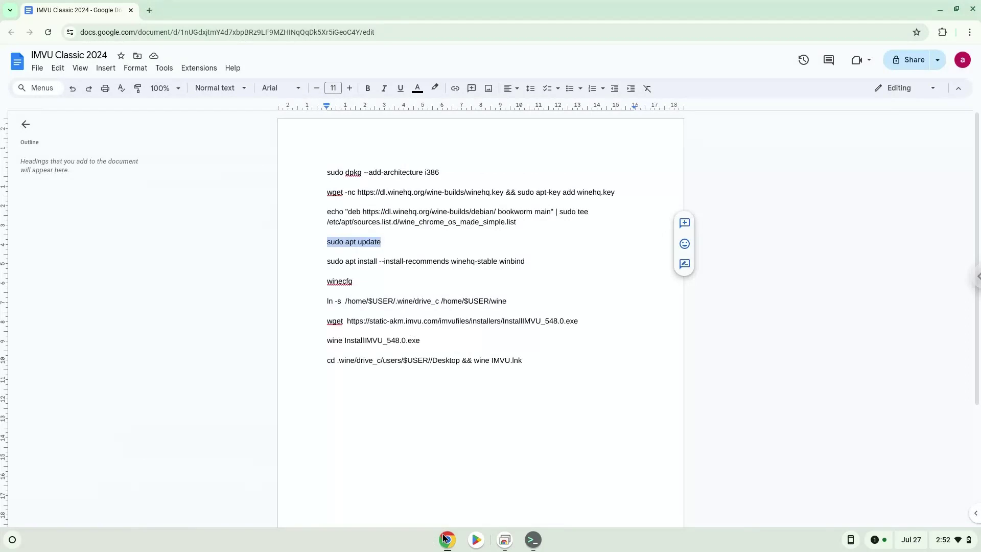
pyautogui.tripleClick(368, 260)
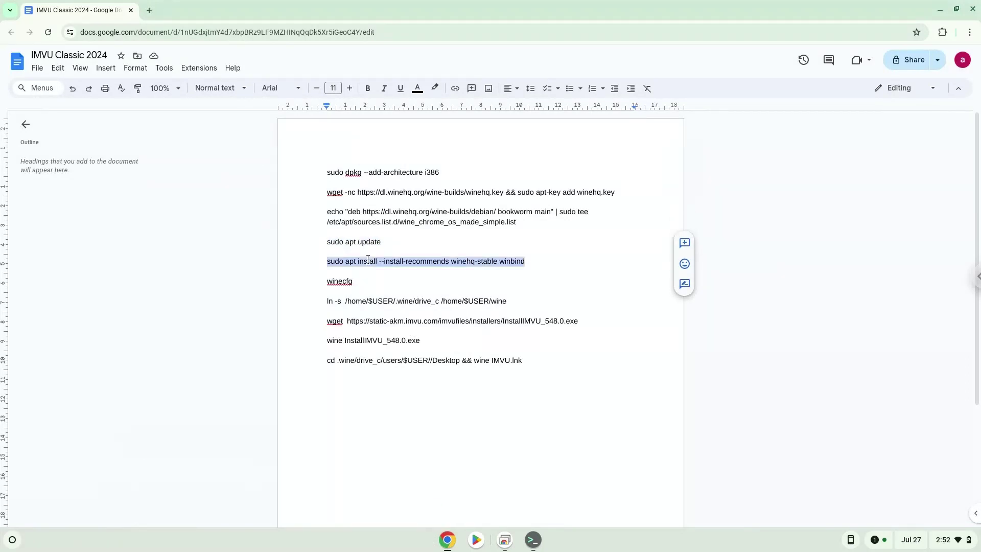
pyautogui.rightClick(368, 260)
pyautogui.click(398, 285)
pyautogui.click(533, 539)
pyautogui.hotkey('ctrl', 'shift', 'v')
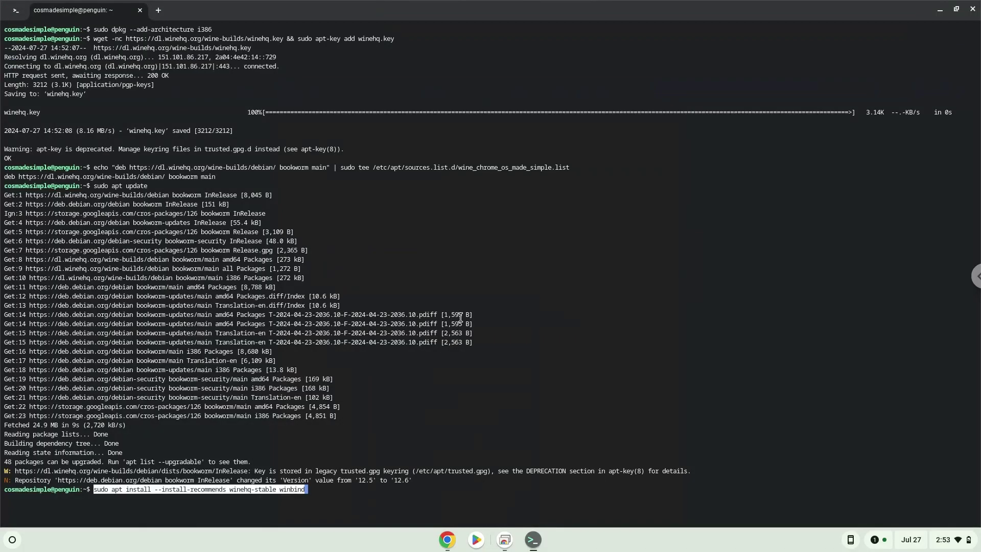
pyautogui.press('Return')
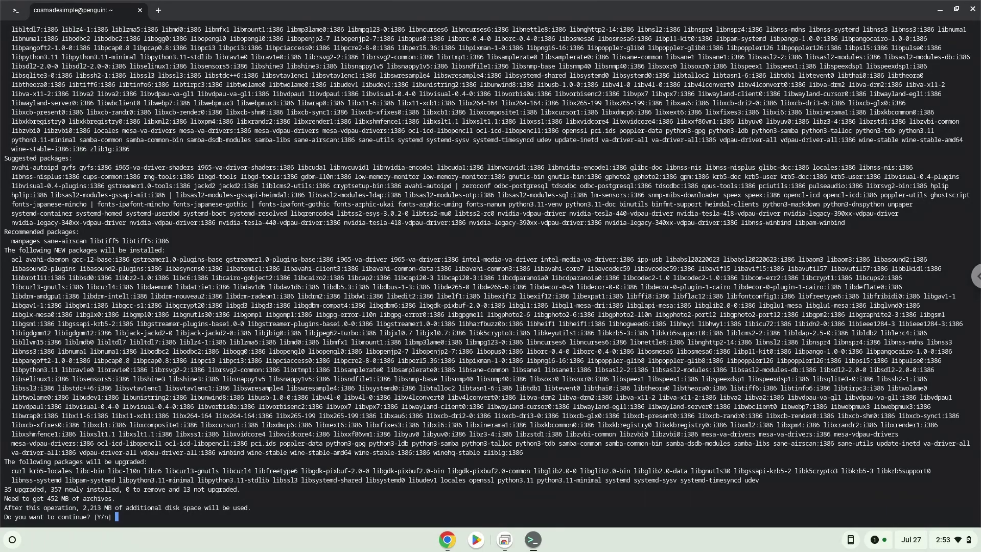
pyautogui.press('Return')
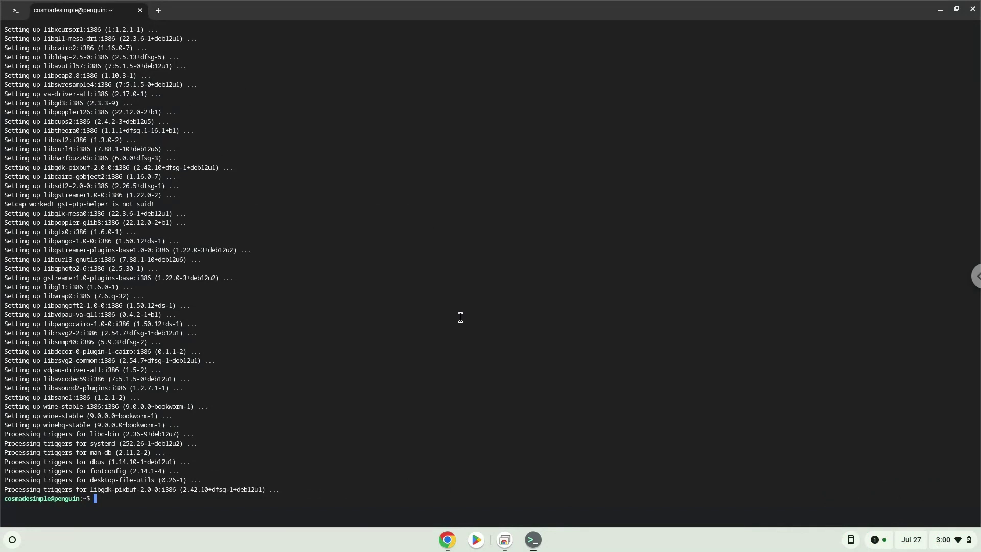
# Run winecfg to create the ~/.wine prefix and accept installing Wine Mono.
pyautogui.click(447, 540)
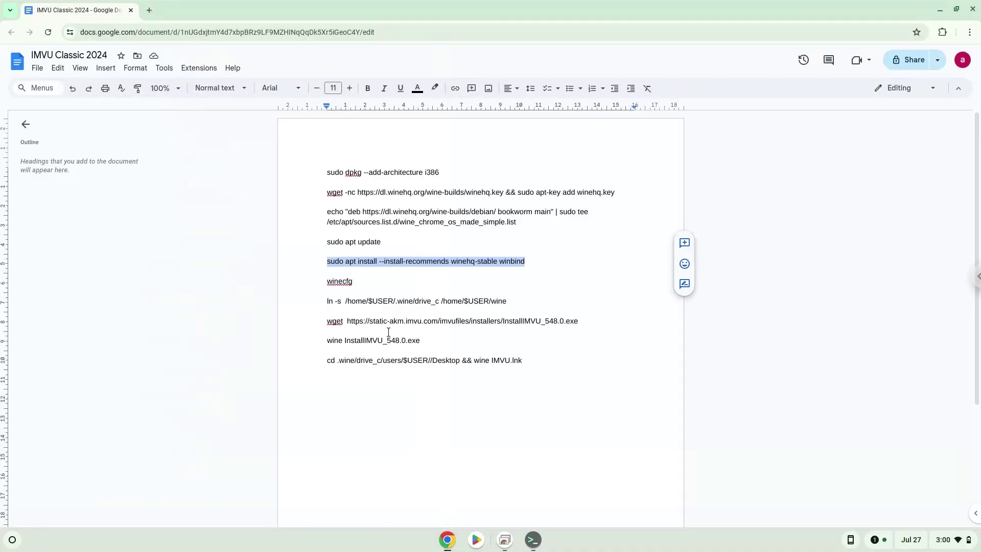
pyautogui.doubleClick(334, 281)
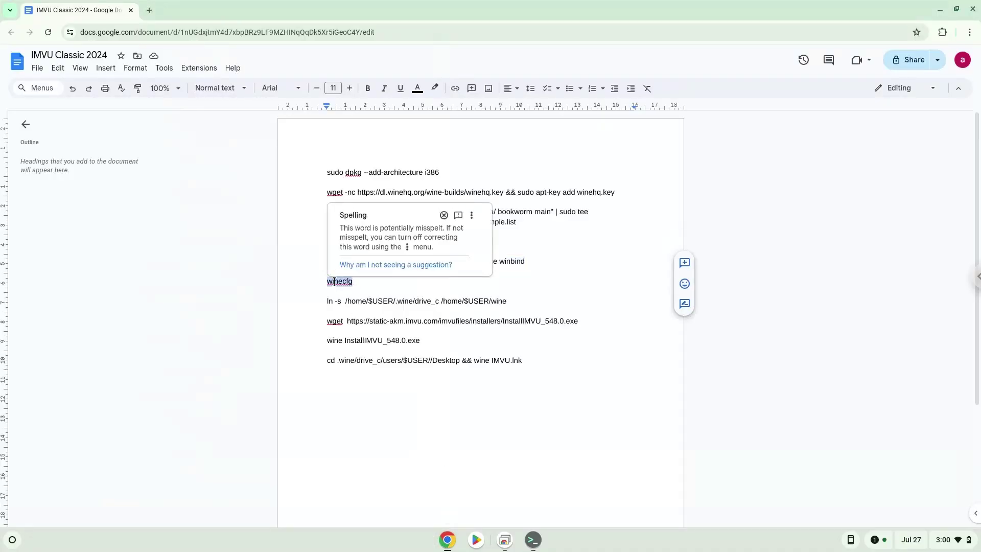
pyautogui.rightClick(333, 281)
pyautogui.click(533, 540)
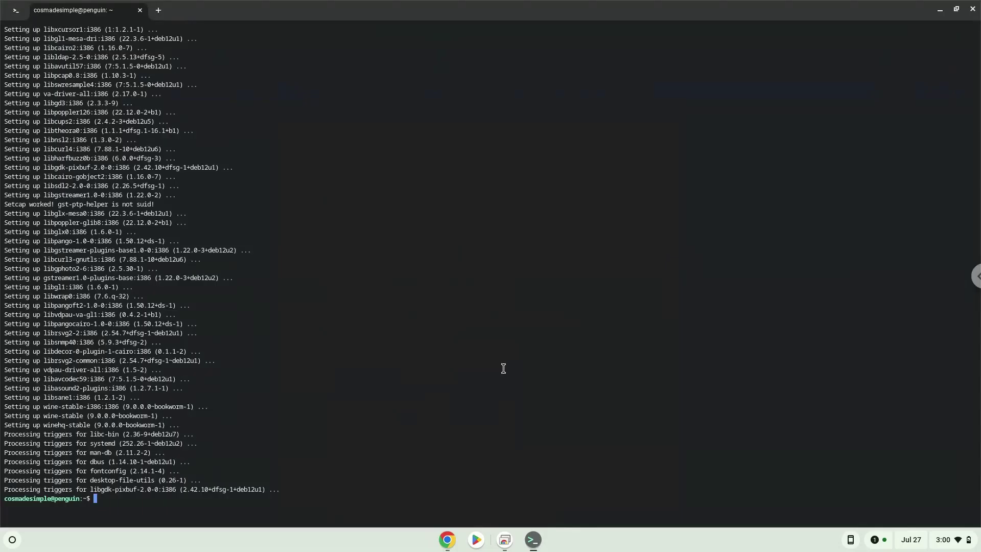
pyautogui.write('winecfg')
pyautogui.press('Return')
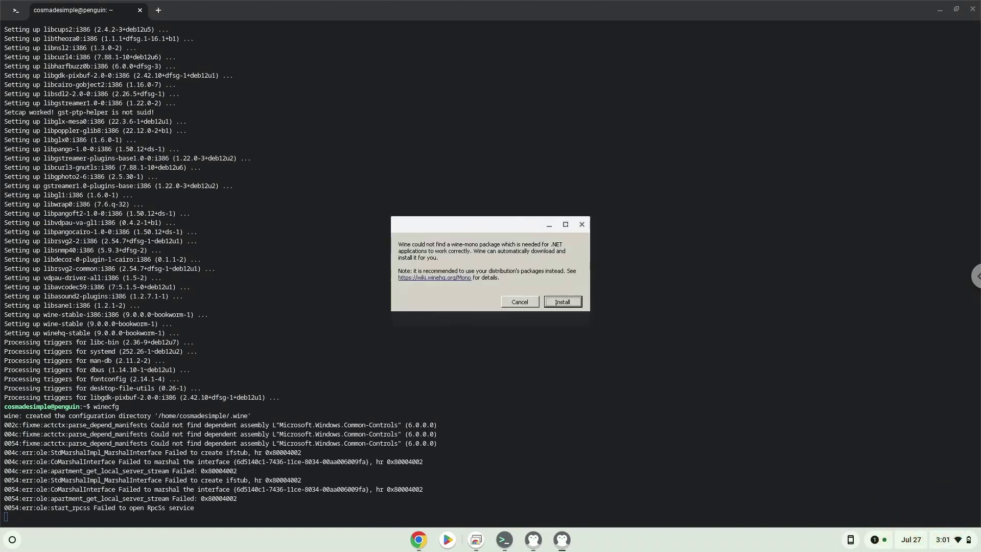
pyautogui.click(556, 302)
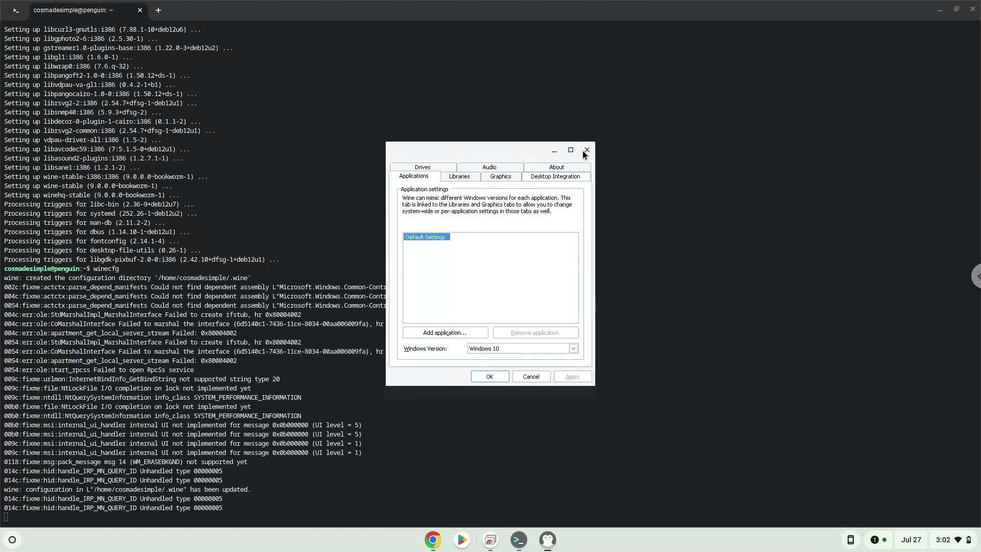
# Close Wine configuration and run 'ln -s /home/$USER/.wine/drive_c /home/$USER/wine'.
pyautogui.click(585, 150)
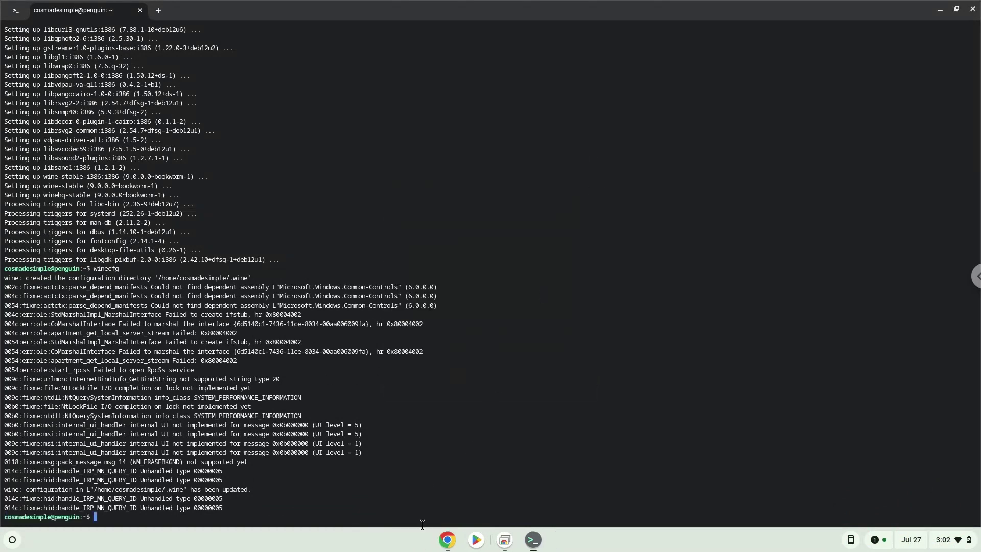
pyautogui.click(447, 537)
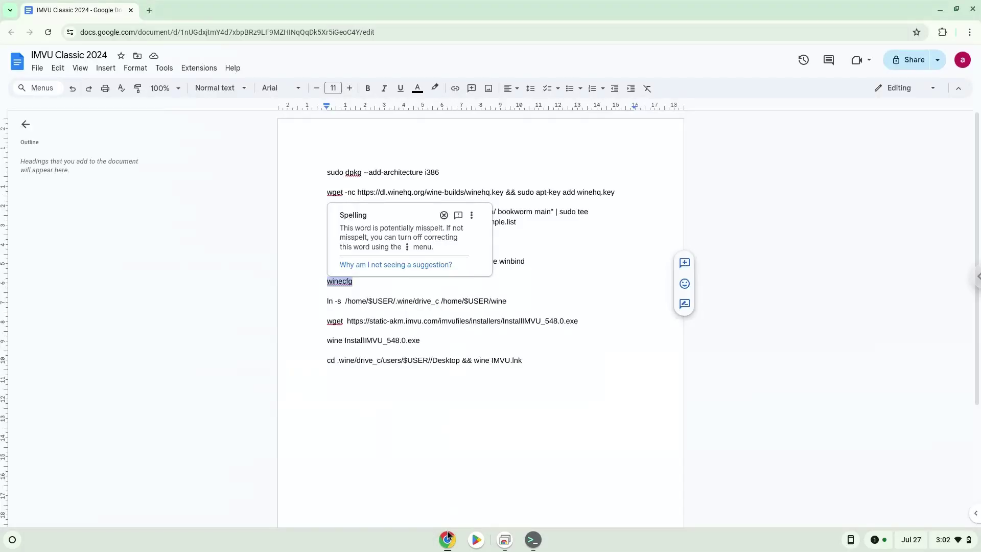
pyautogui.tripleClick(432, 301)
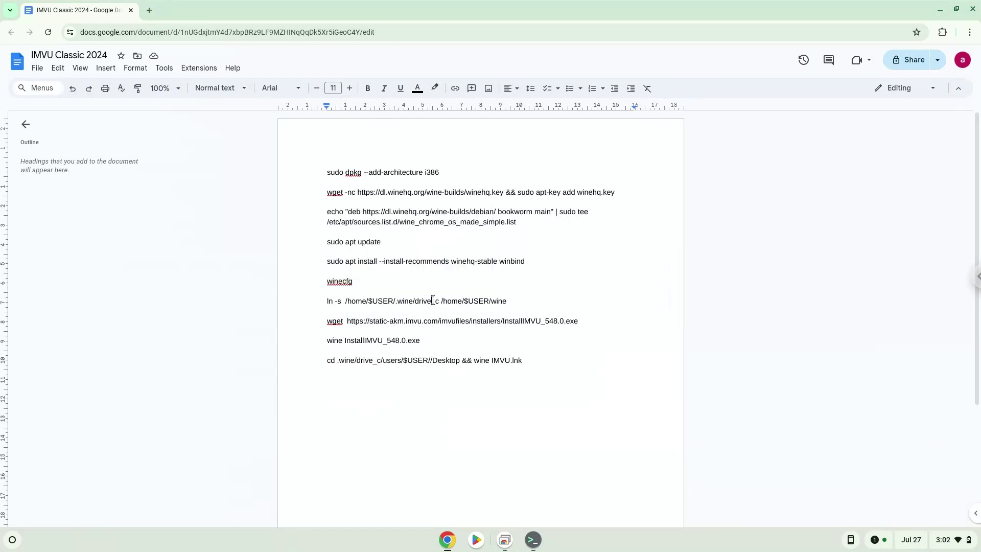
pyautogui.rightClick(432, 300)
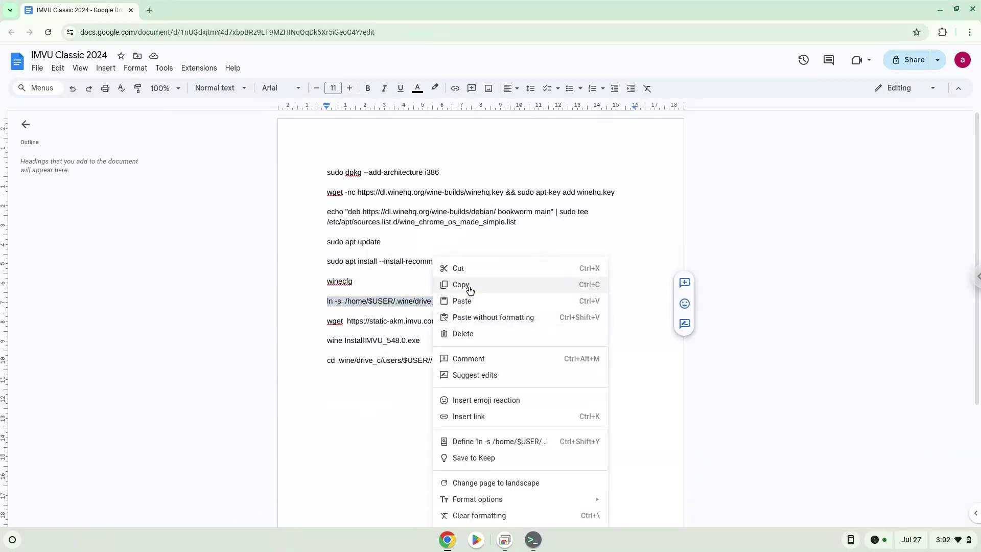
pyautogui.click(470, 290)
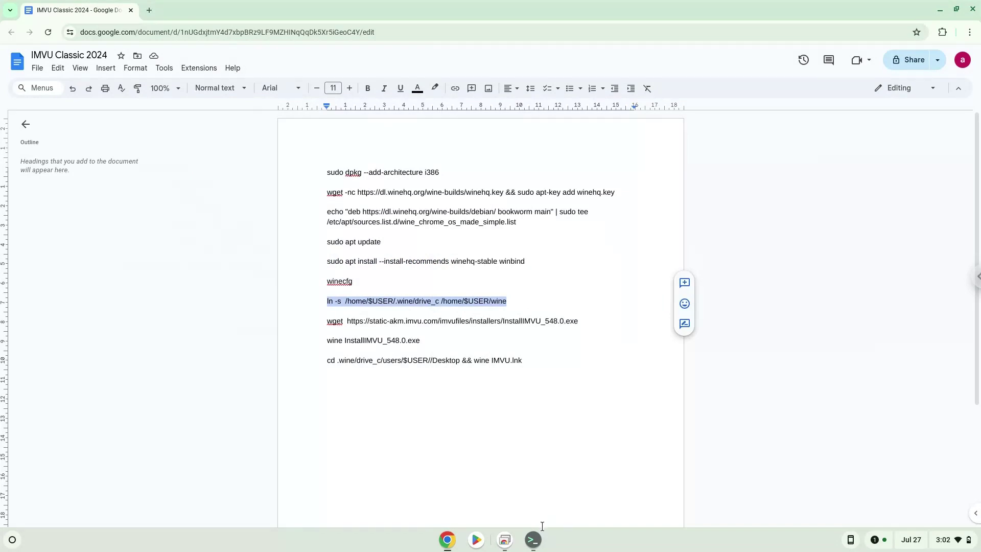
pyautogui.click(533, 539)
pyautogui.rightClick(486, 416)
pyautogui.press('Return')
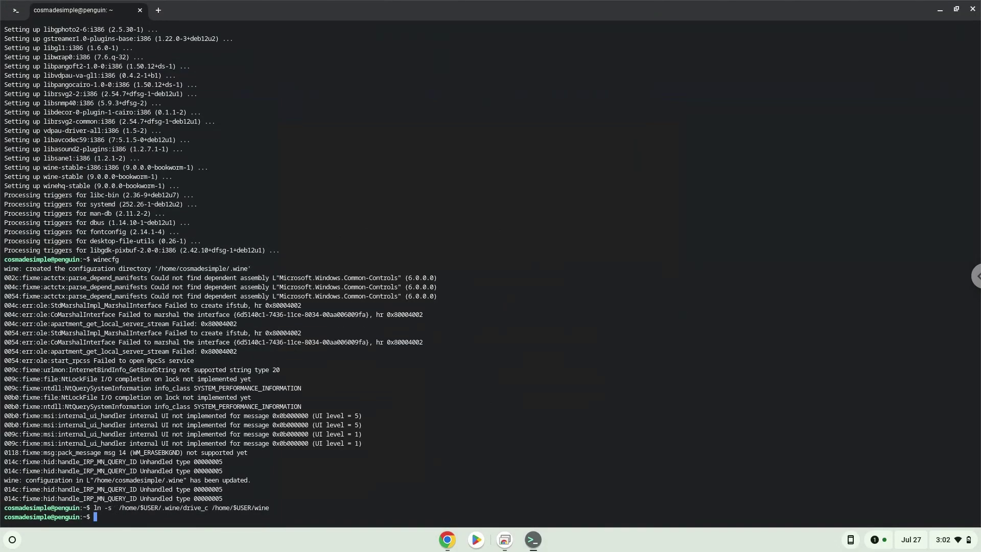
pyautogui.click(12, 539)
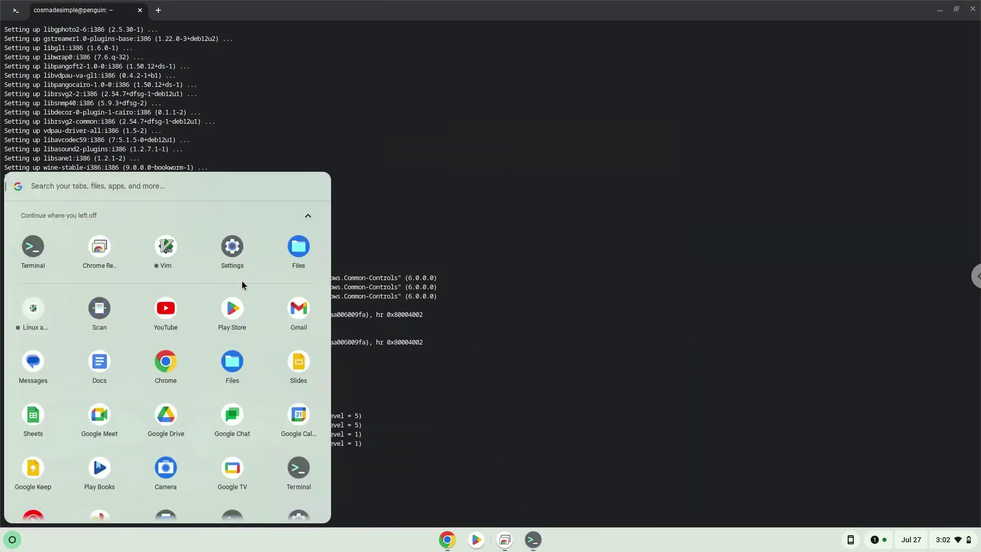
pyautogui.click(297, 247)
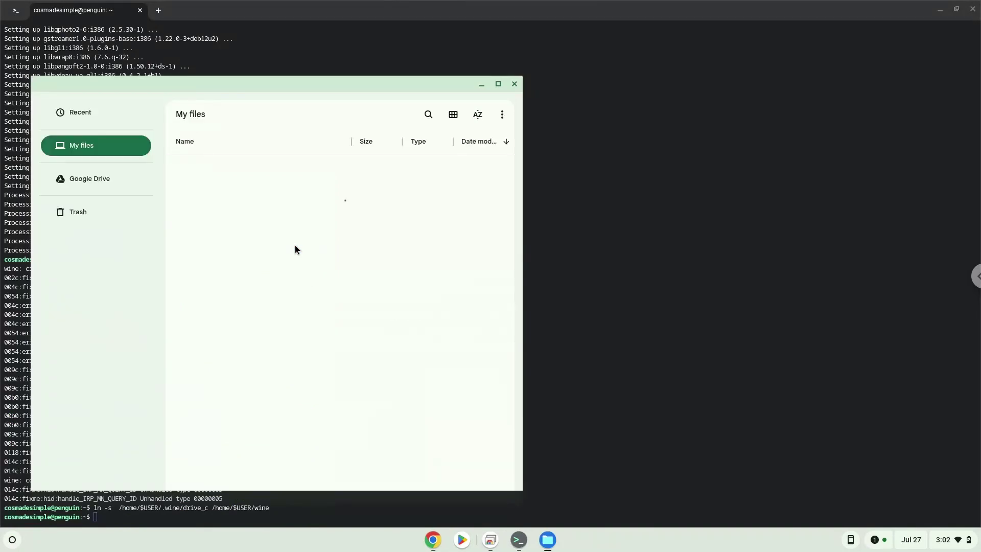
pyautogui.click(98, 194)
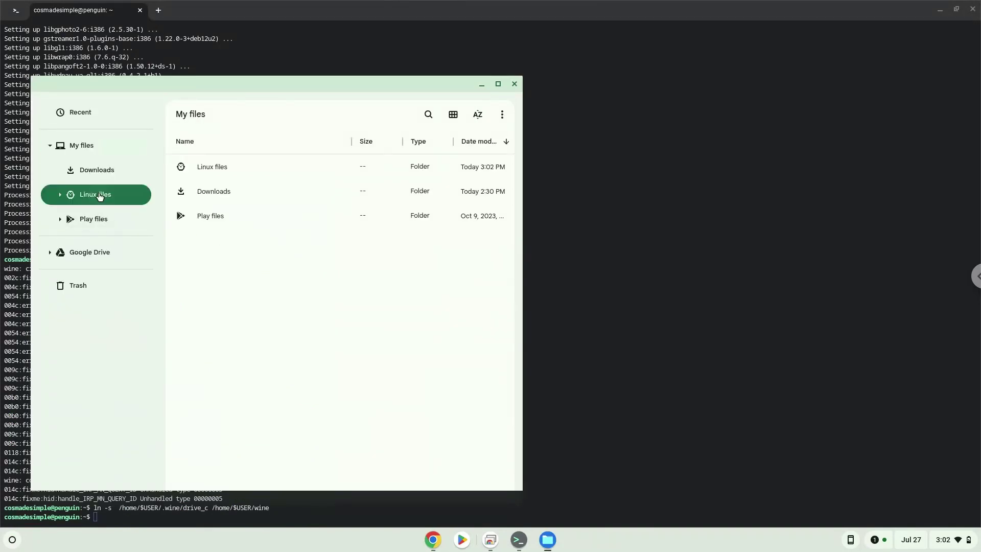
pyautogui.doubleClick(195, 167)
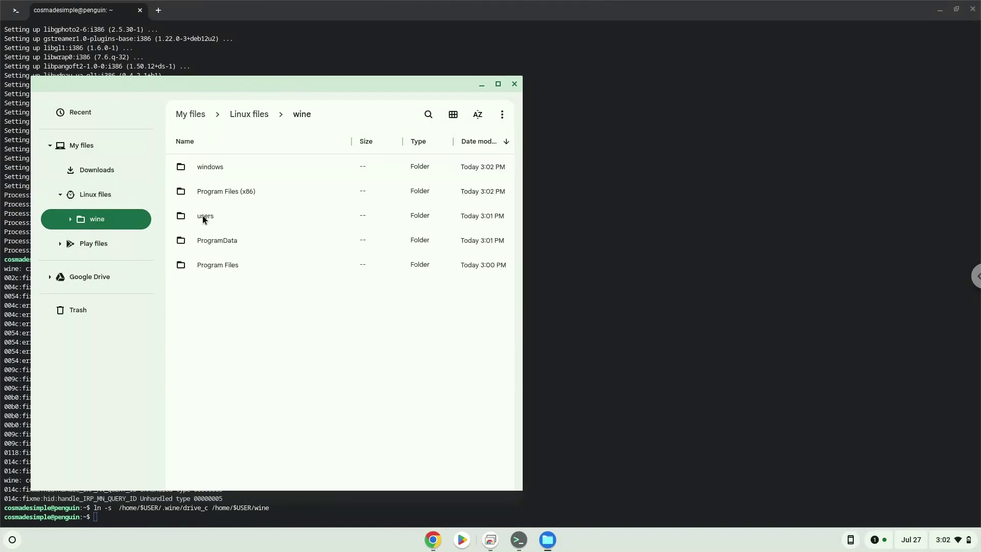
pyautogui.doubleClick(202, 216)
pyautogui.doubleClick(208, 194)
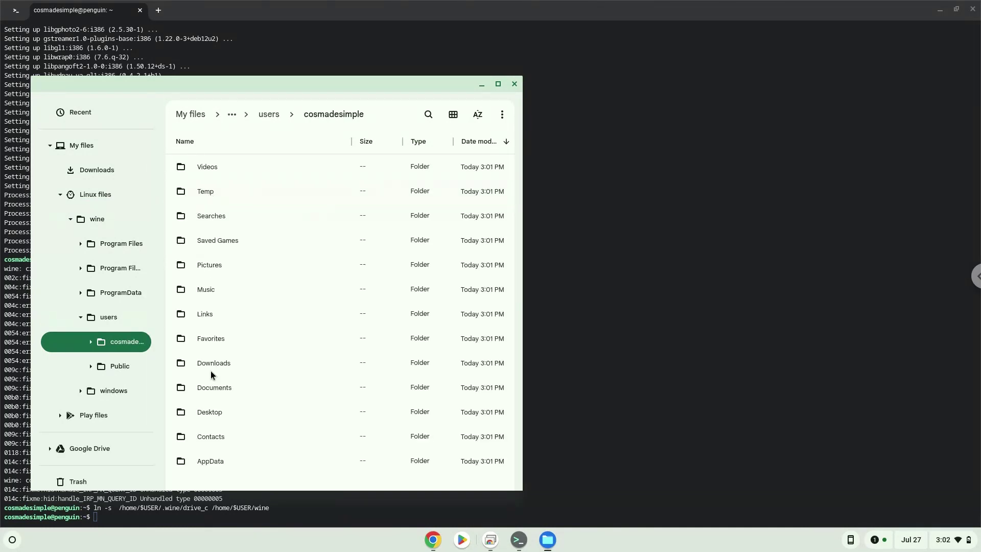
pyautogui.doubleClick(220, 262)
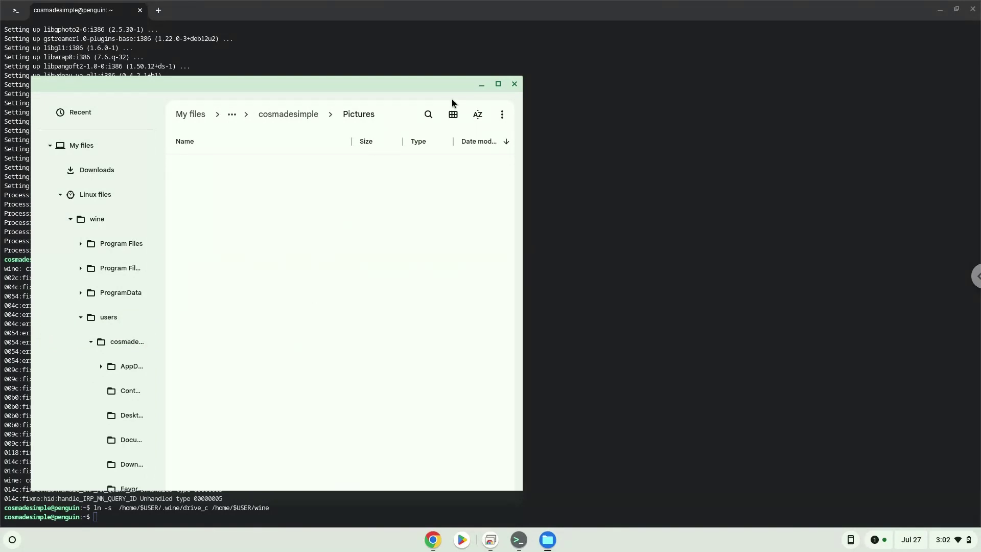
pyautogui.click(514, 86)
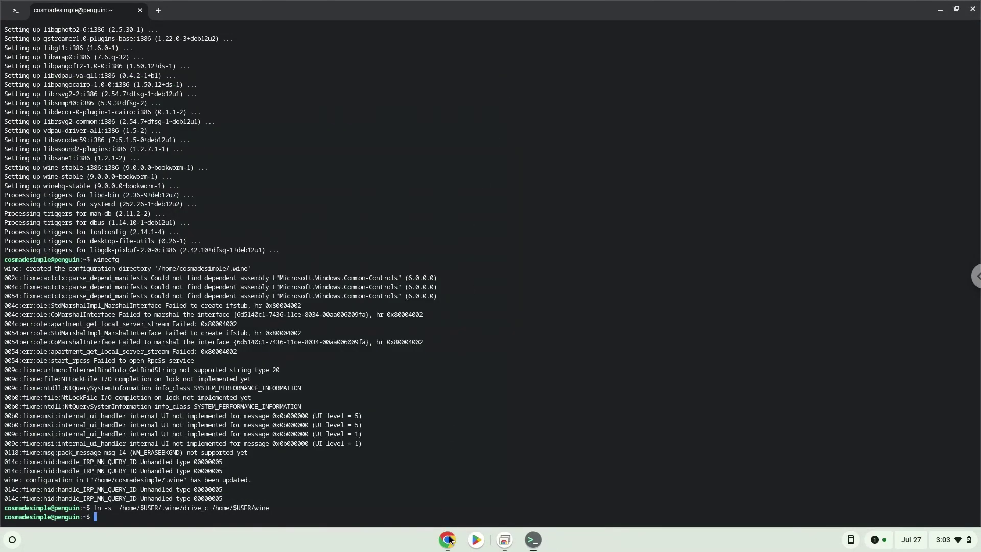
# Copy and run the wget command to download InstallIMVU_548.0.exe into the home folder.
pyautogui.click(448, 539)
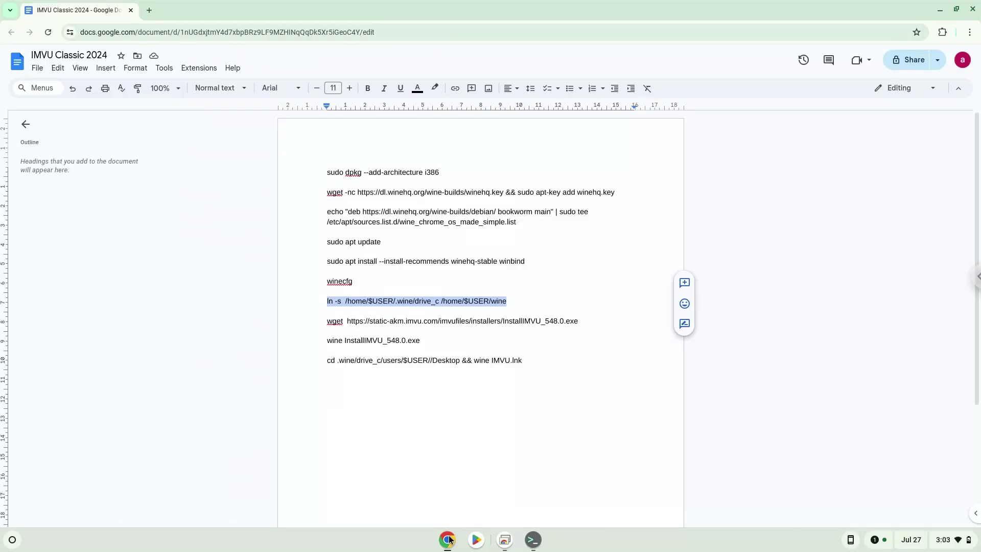
pyautogui.tripleClick(397, 321)
pyautogui.rightClick(397, 320)
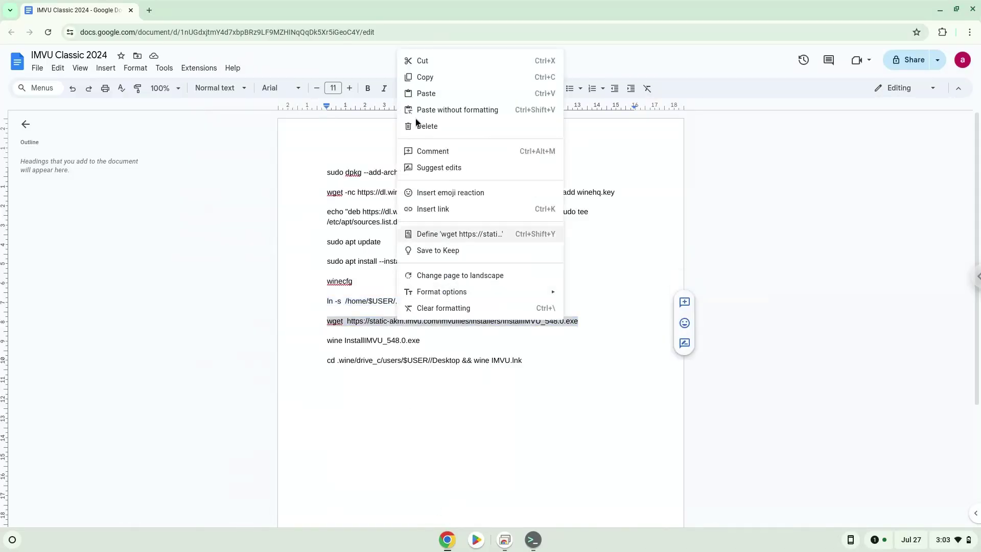
pyautogui.click(426, 78)
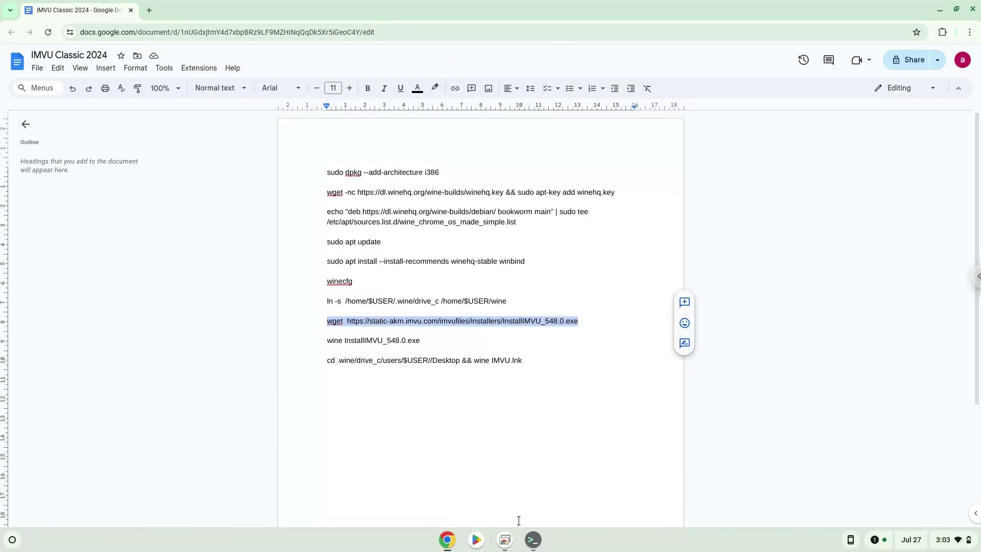
pyautogui.click(533, 540)
pyautogui.hotkey('ctrl', 'shift', 'v')
pyautogui.press('Return')
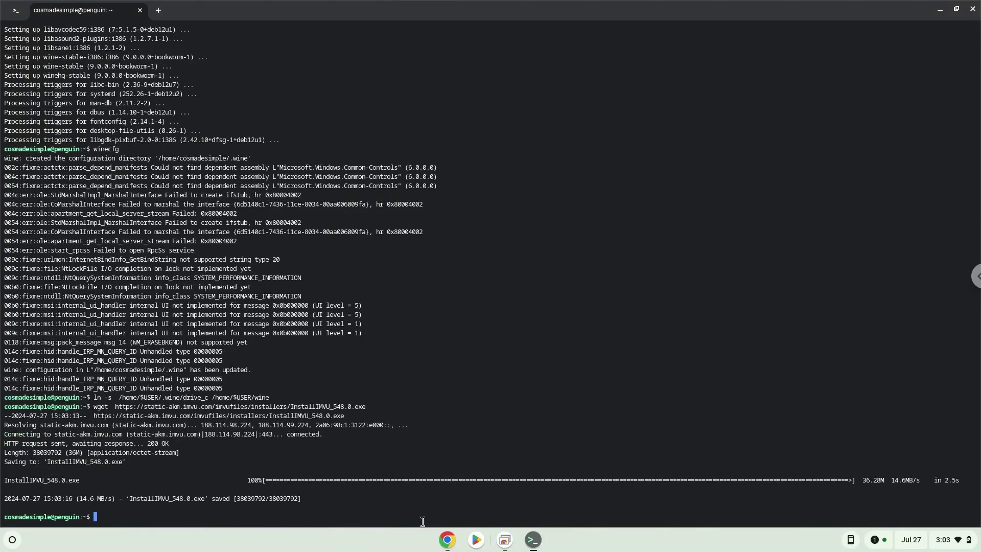
# Copy the 'wine InstallIMVU_548.0.exe' command from the Doc.
pyautogui.click(447, 540)
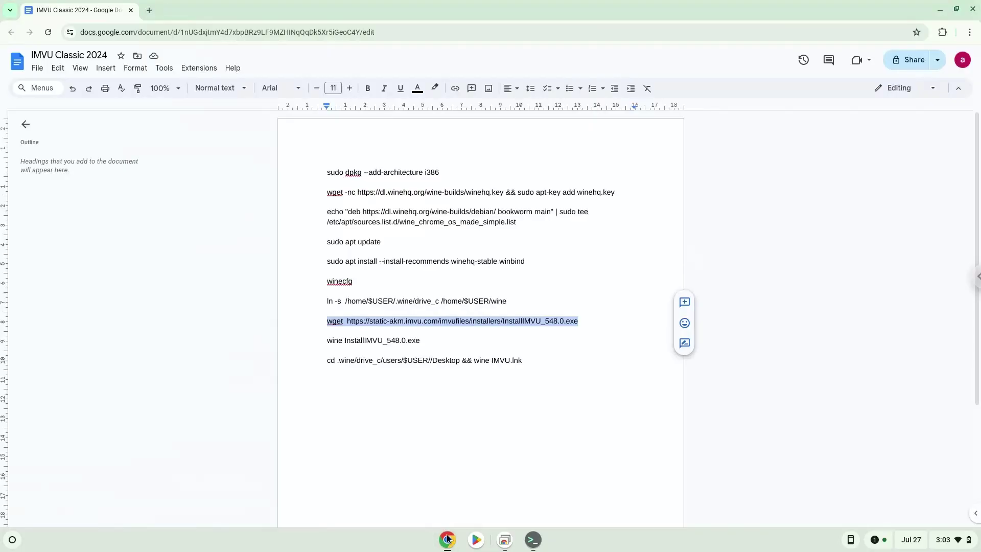
pyautogui.tripleClick(366, 340)
pyautogui.rightClick(369, 340)
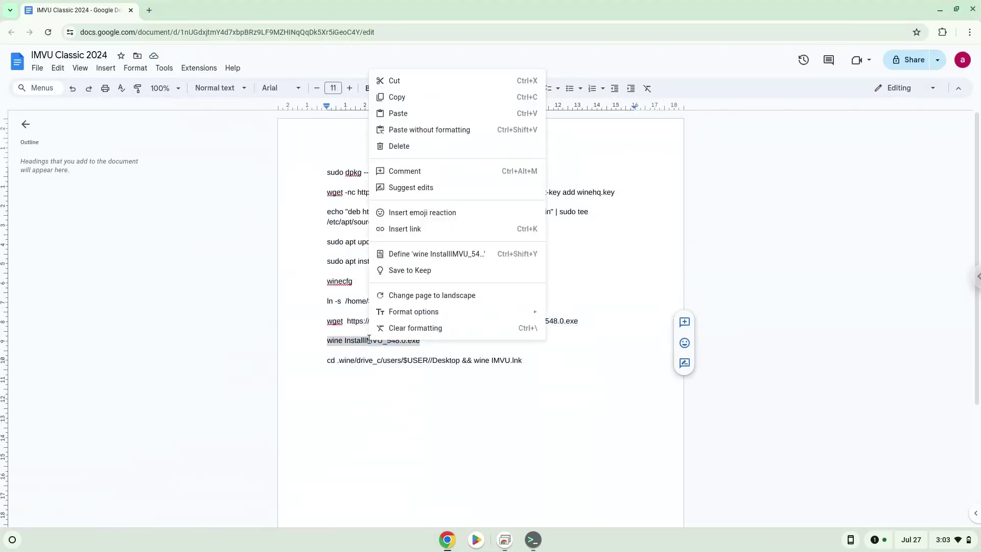
pyautogui.click(407, 96)
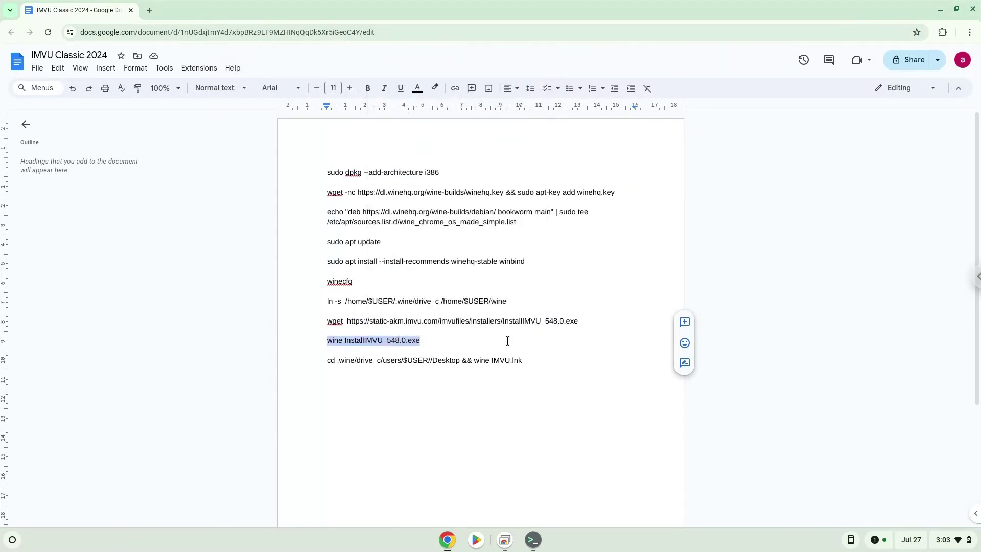
# Run 'wine InstallIMVU_548.0.exe', install IMVU in the wizard, and close it when finished.
pyautogui.click(533, 540)
pyautogui.hotkey('ctrl', 'shift', 'v')
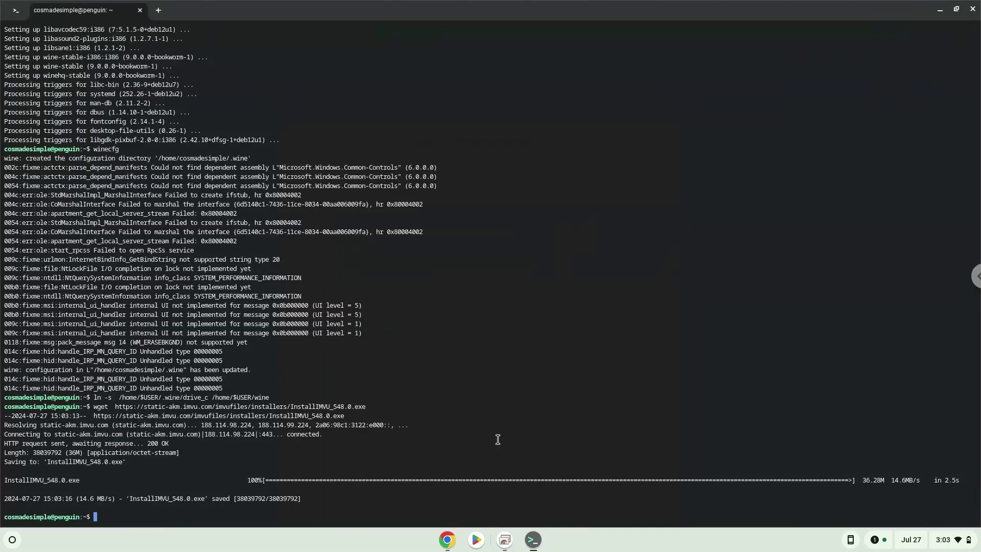
pyautogui.press('Return')
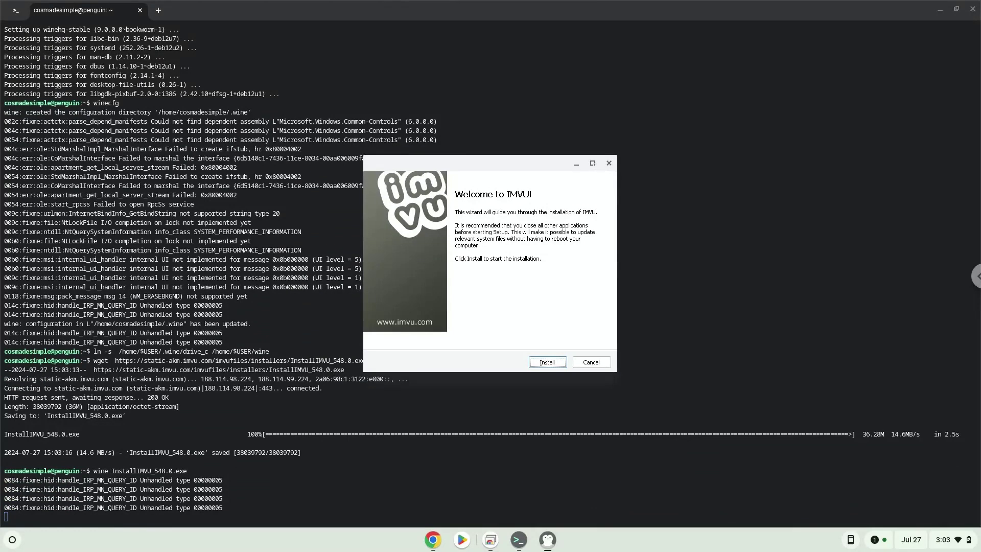
pyautogui.click(560, 362)
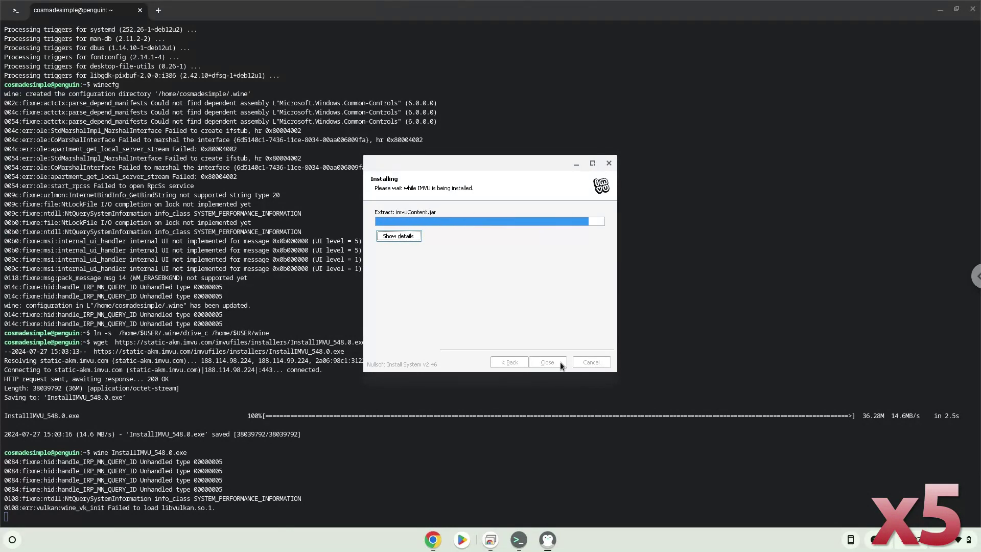
pyautogui.click(560, 362)
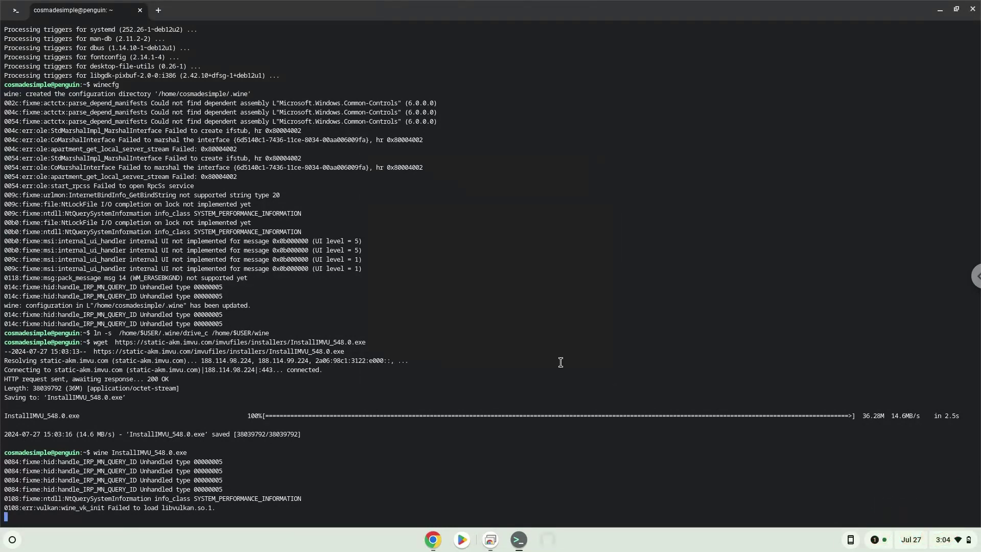